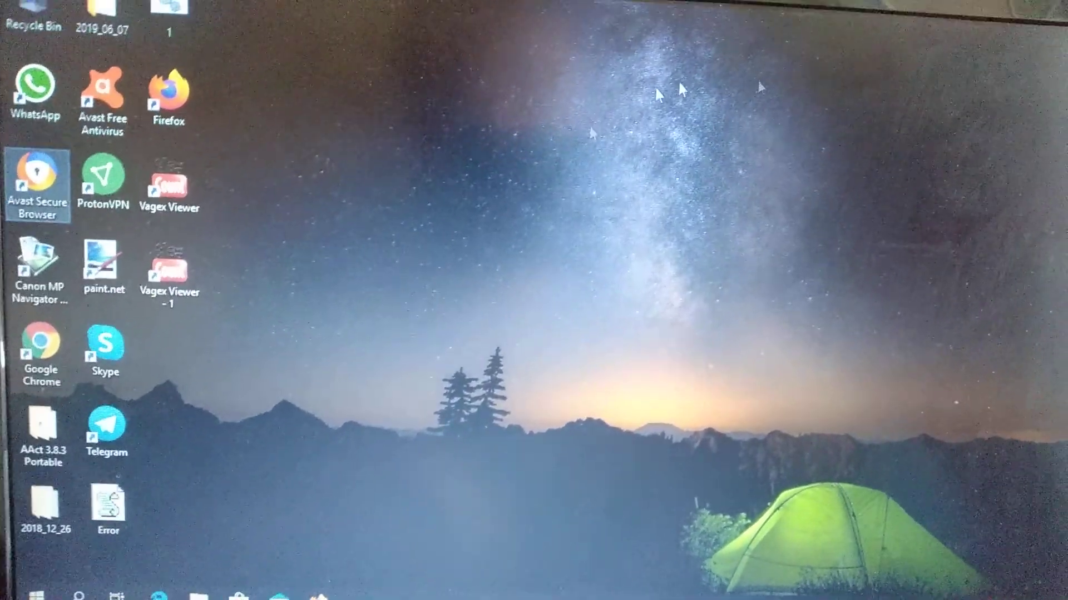
Restart Windows into advanced startup from Update & Security > Recovery settings.
{"action": "left_click", "coordinate": [30, 591]}
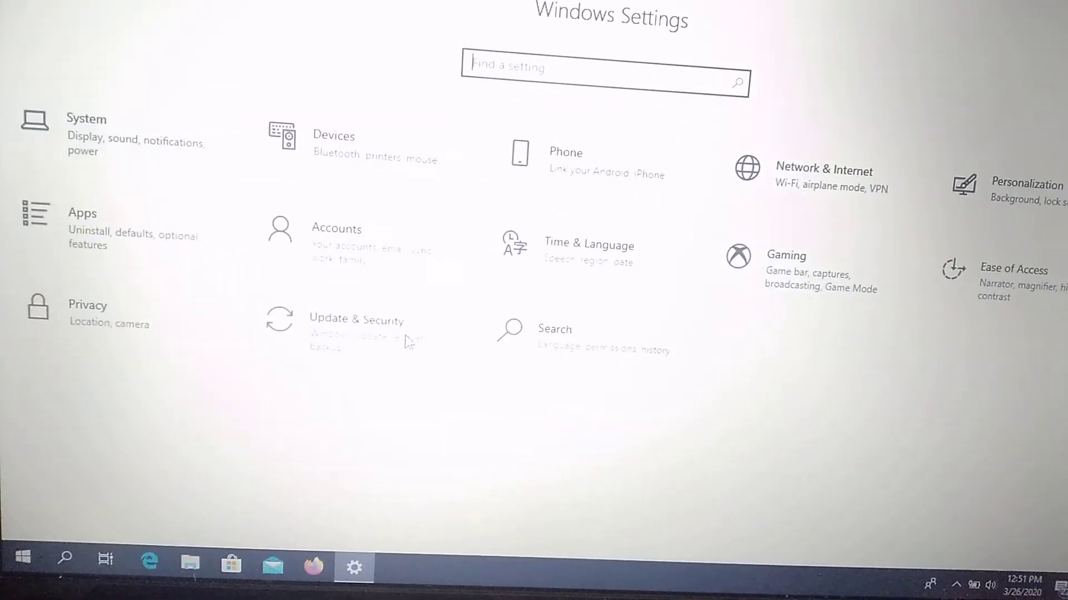
{"action": "left_click", "coordinate": [416, 340]}
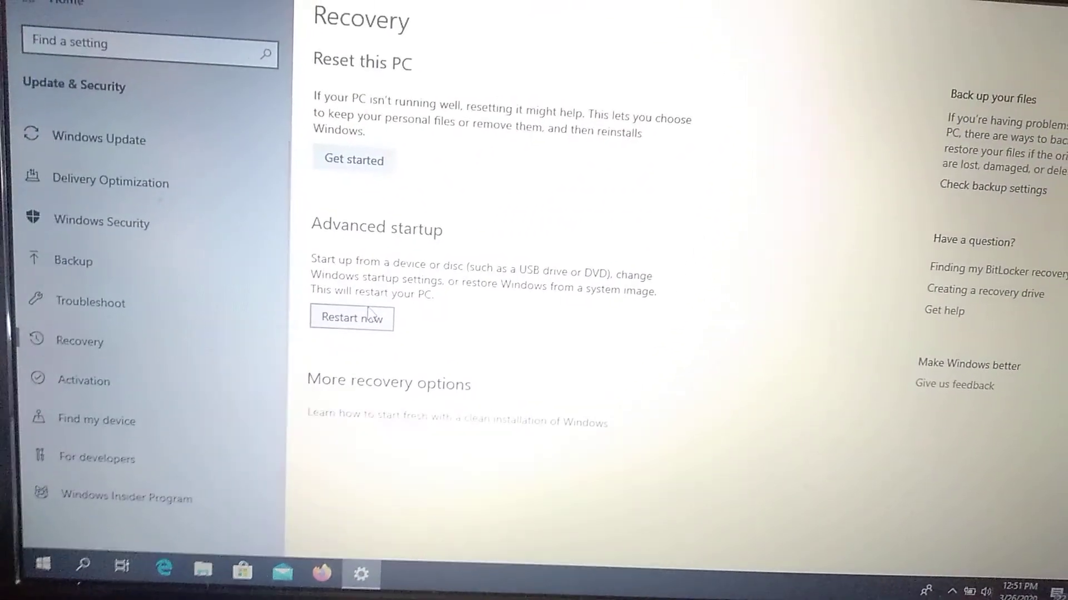
{"action": "left_click", "coordinate": [359, 303]}
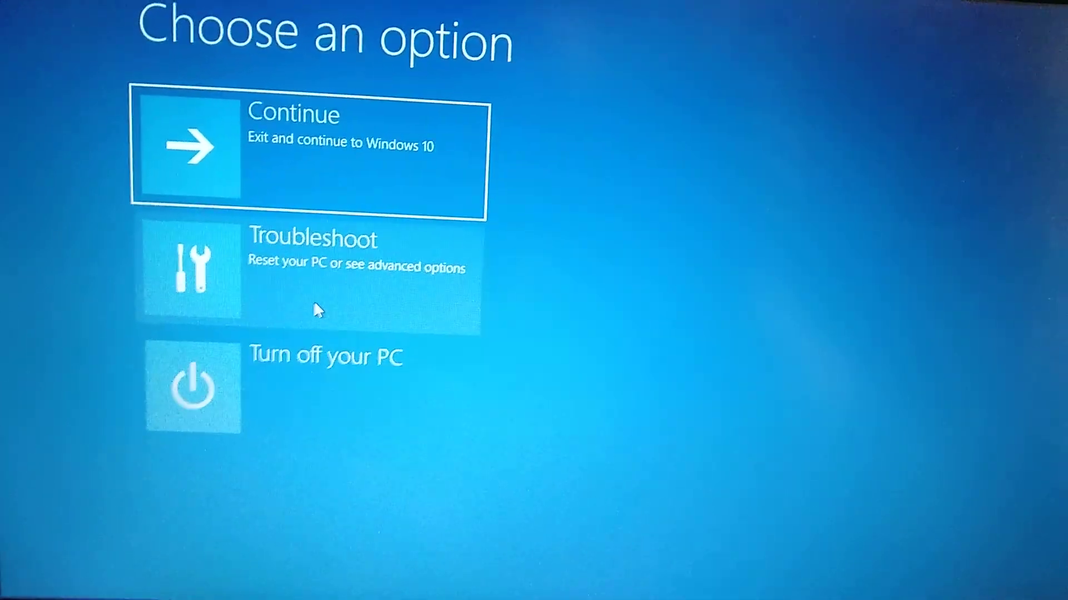
Go through Troubleshoot to the Advanced options menu listing Startup Repair and System Restore.
{"action": "left_click", "coordinate": [319, 295]}
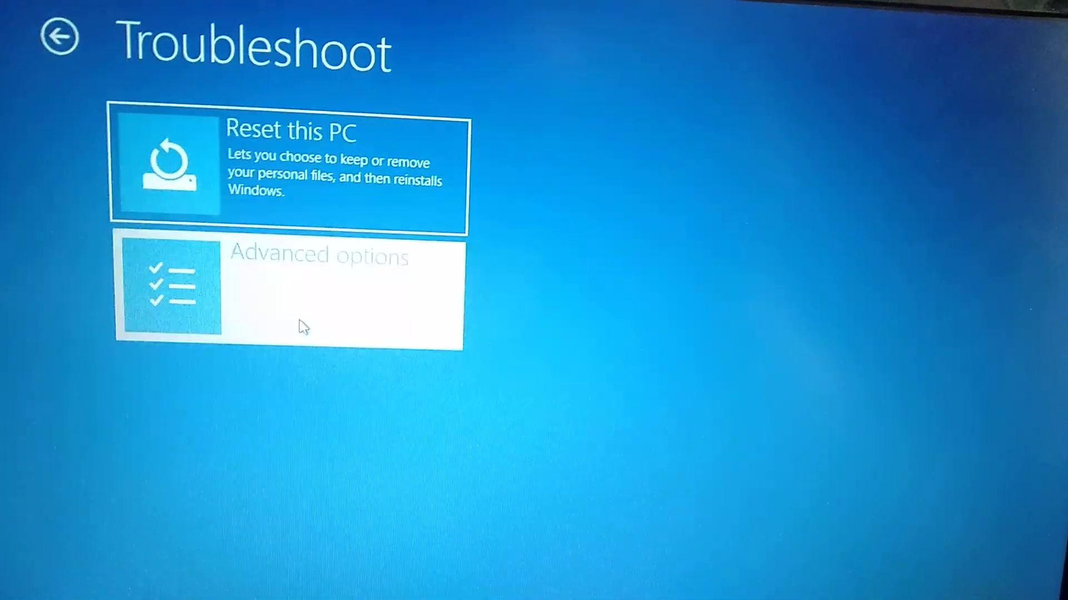
{"action": "left_click", "coordinate": [298, 318]}
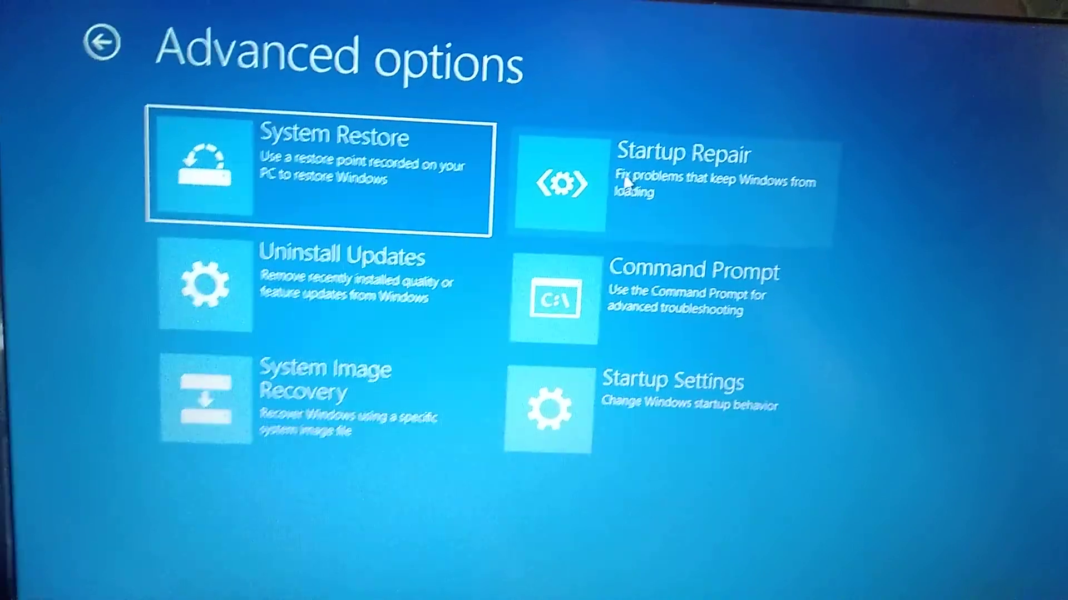
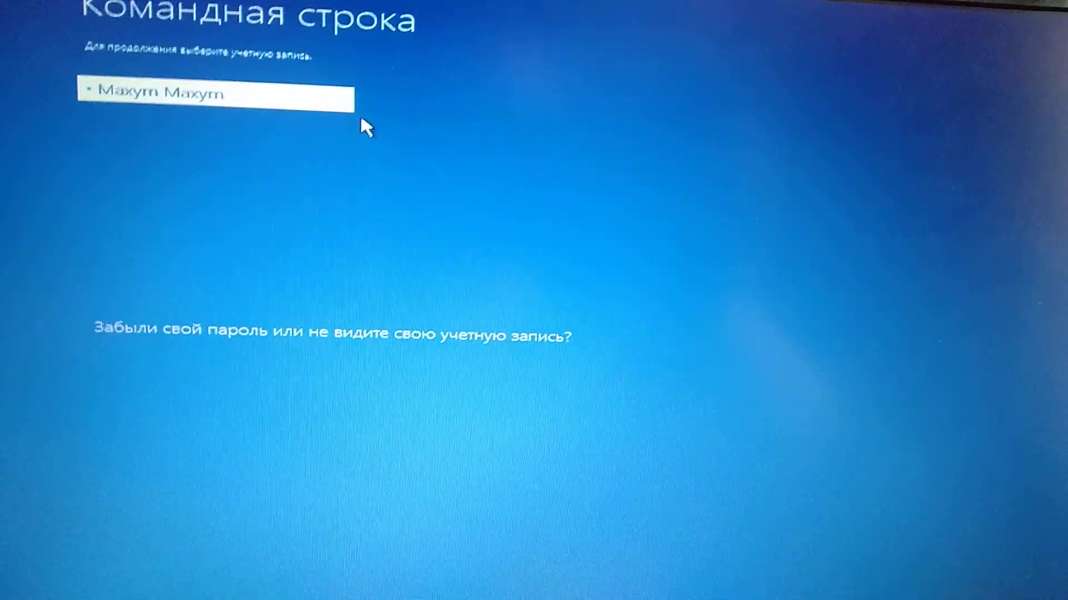
Select the account tile to sign in to the recovery Command Prompt.
{"action": "left_click", "coordinate": [311, 117]}
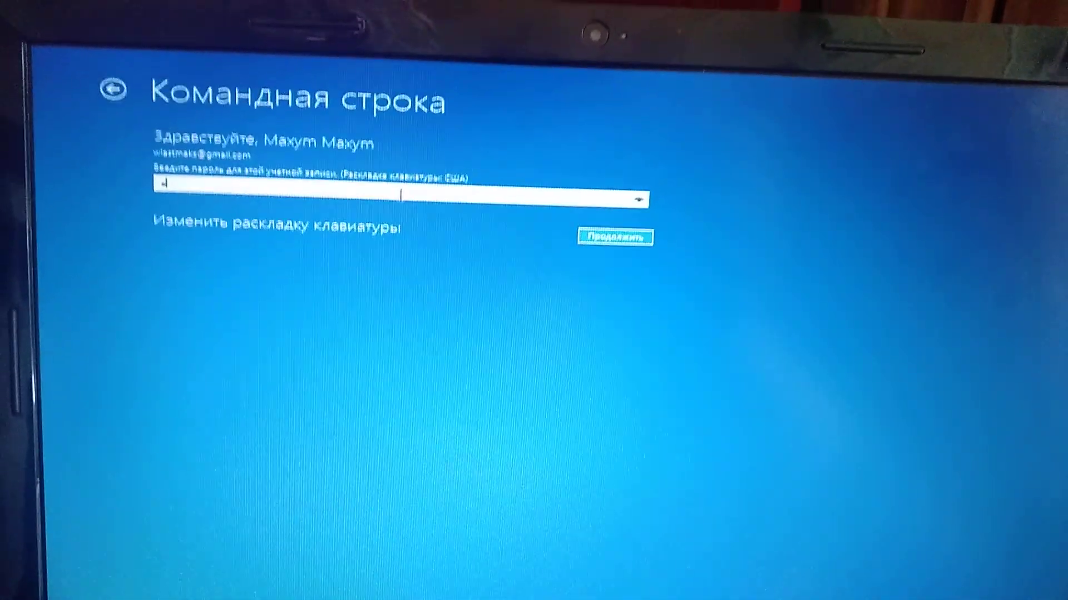
{"action": "type", "text": "••••"}
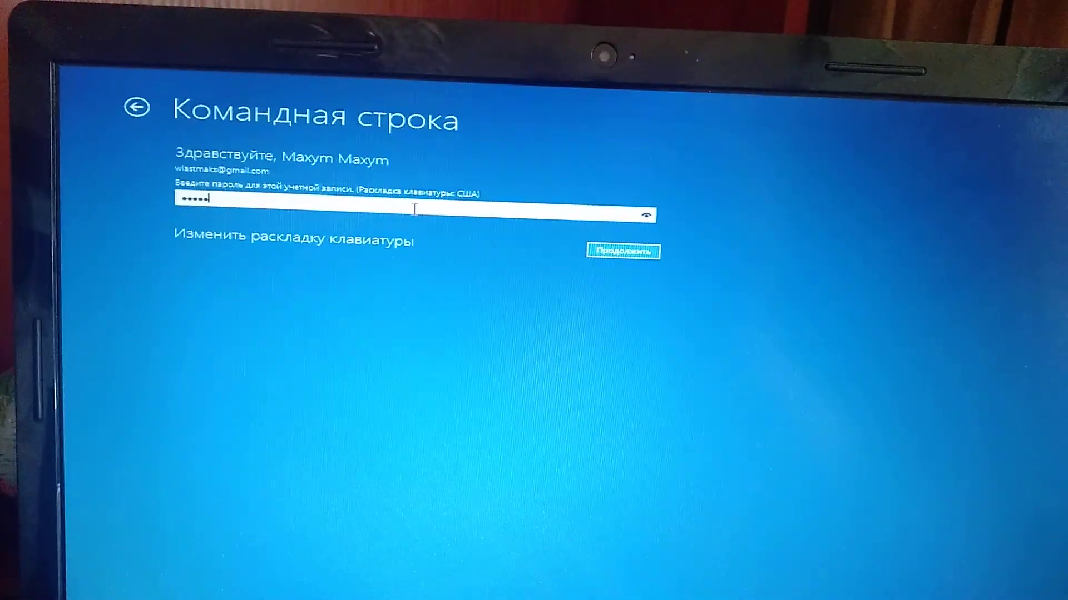
{"action": "type", "text": "••••••"}
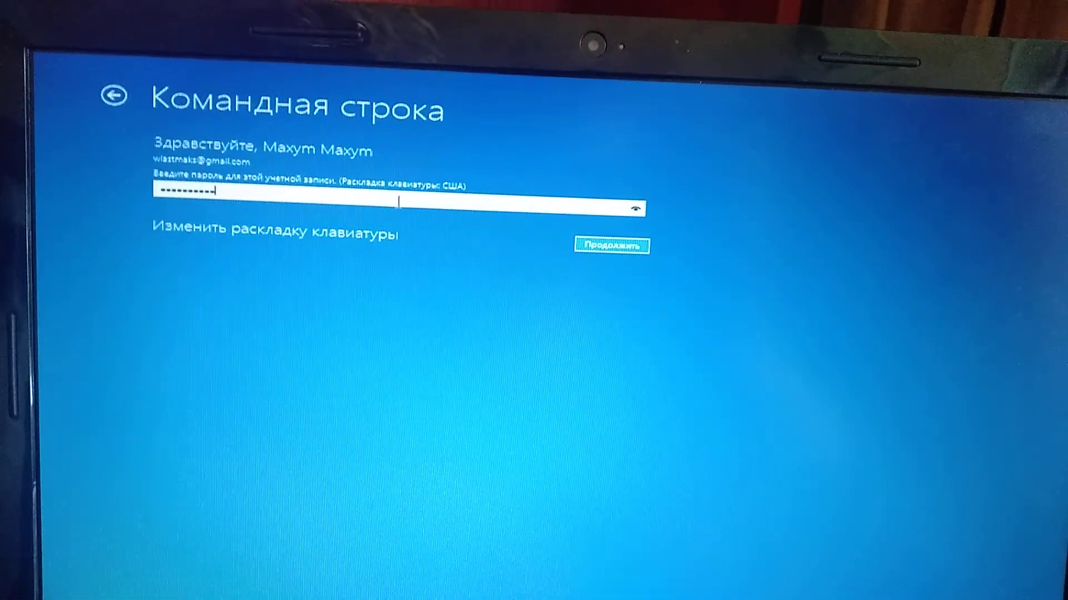
{"action": "type", "text": "••"}
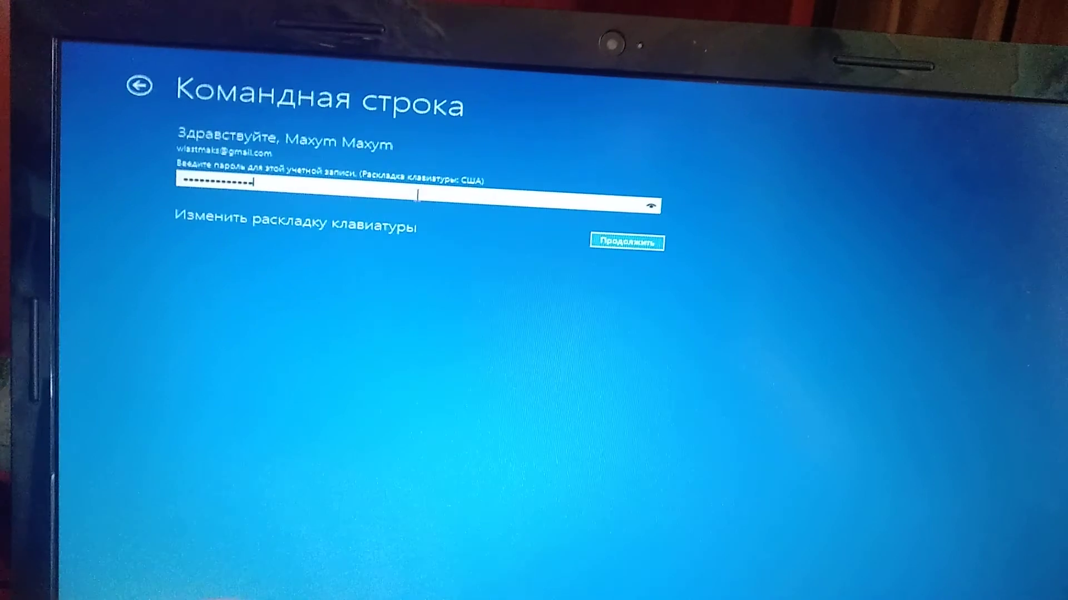
{"action": "type", "text": "••••"}
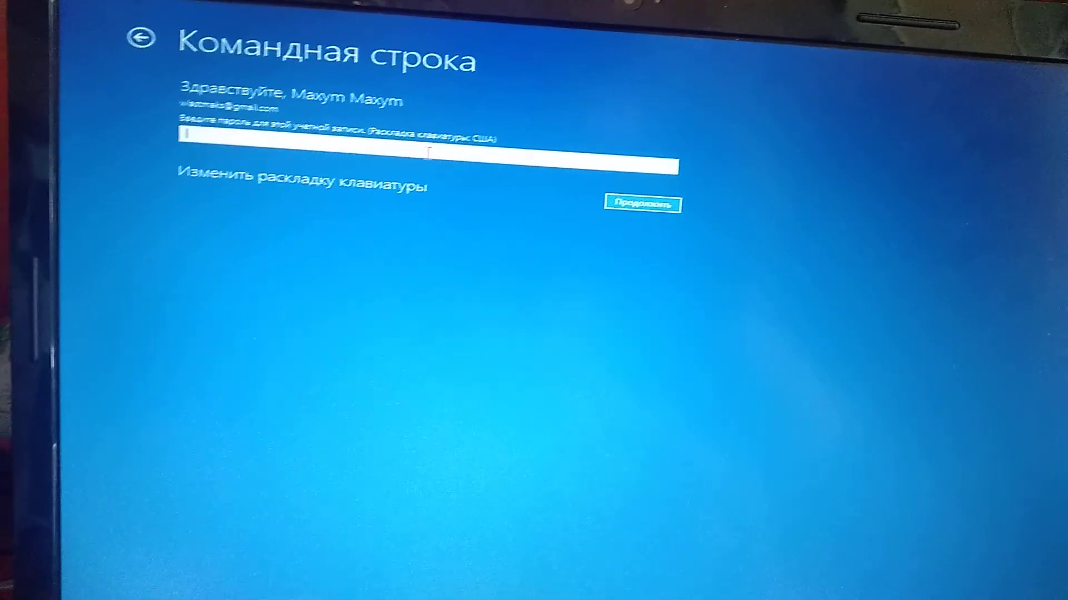
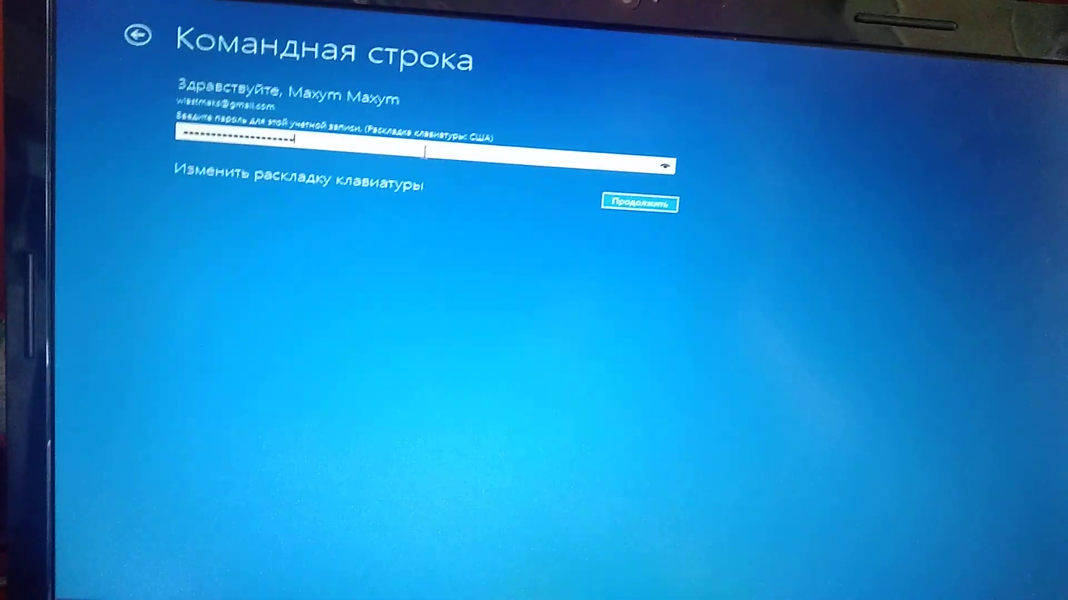
Submit the account password to open Command Prompt at X:\windows\system32.
{"action": "key", "text": "shift+F10"}
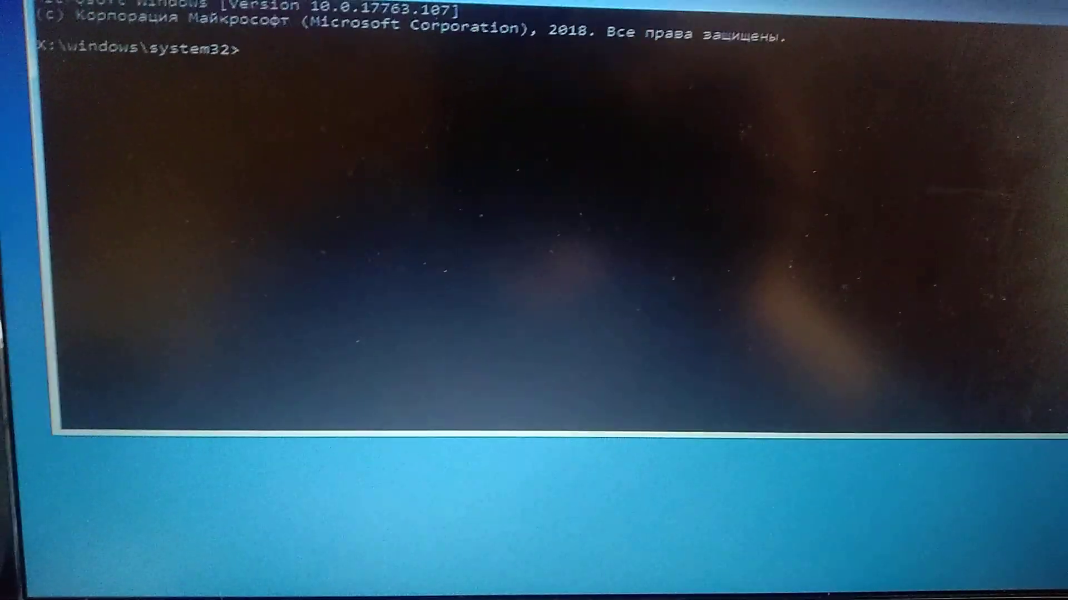
{"action": "type", "text": "b"}
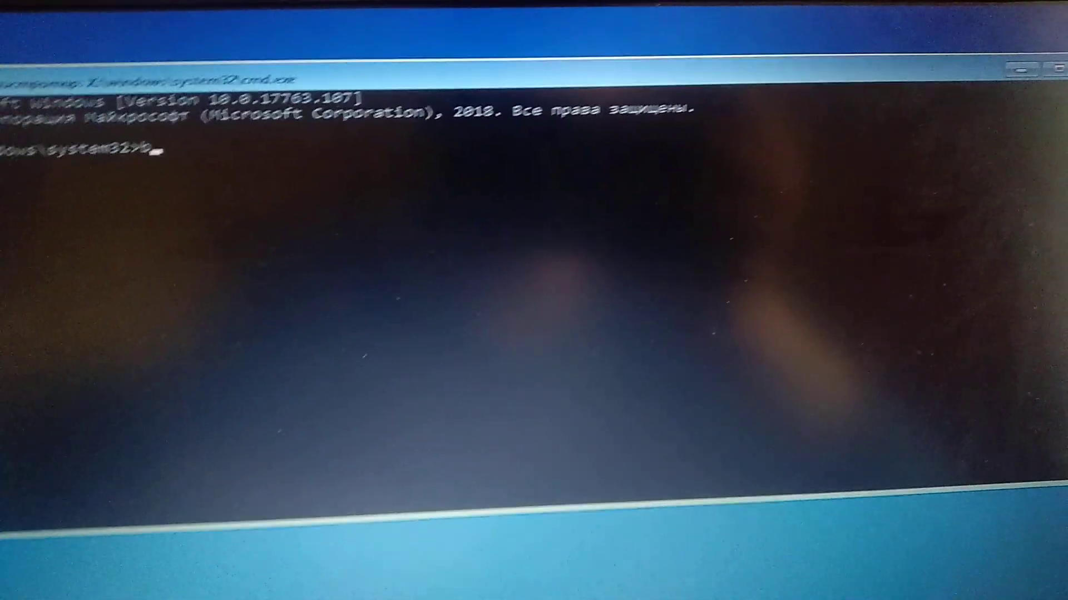
{"action": "type", "text": "ootrec"}
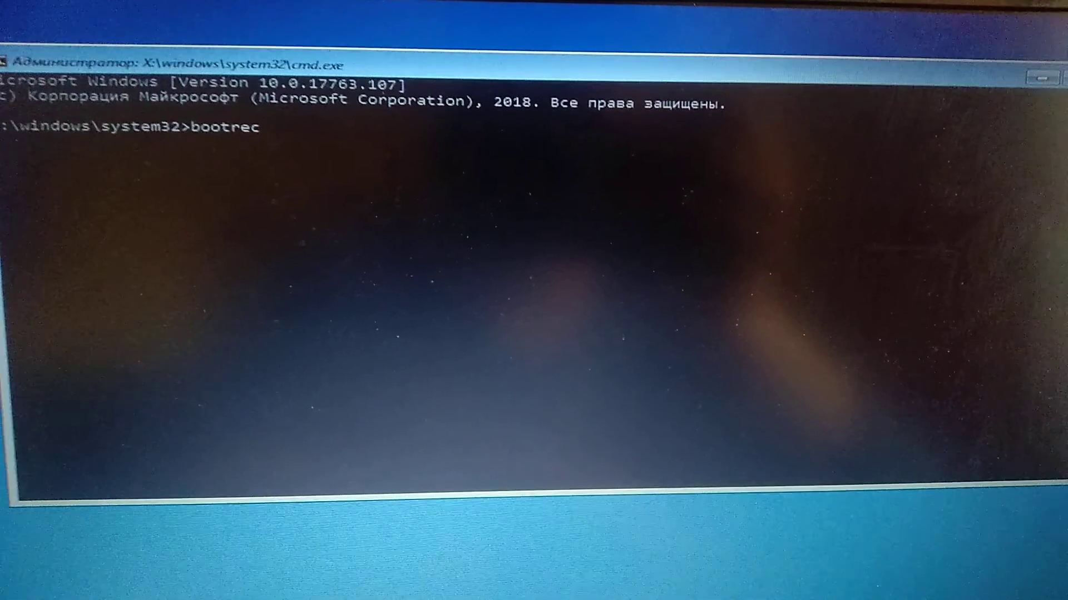
{"action": "type", "text": " /fix"}
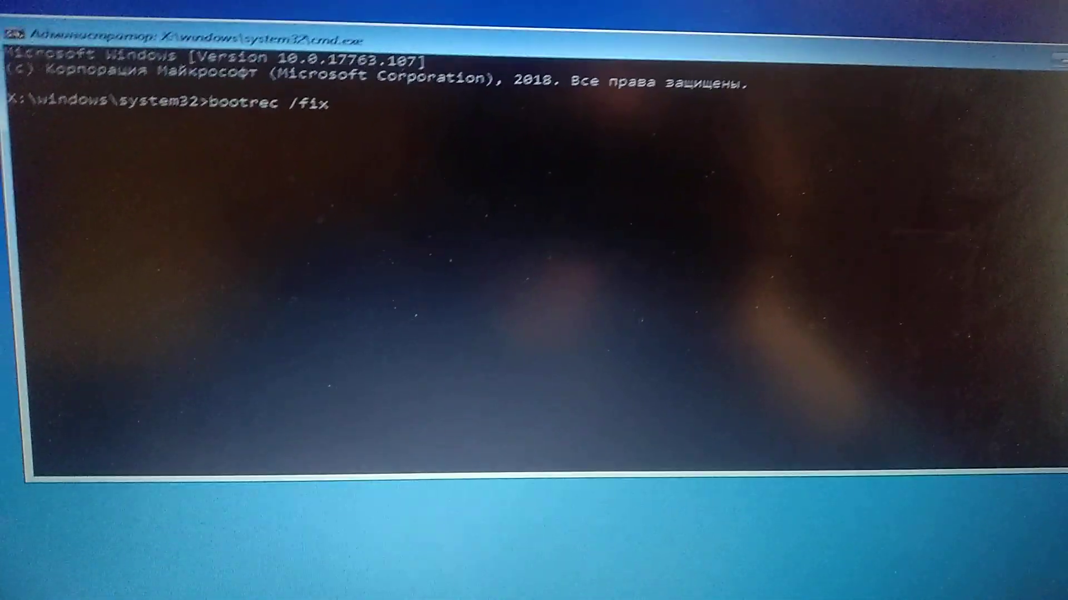
{"action": "type", "text": "mbr"}
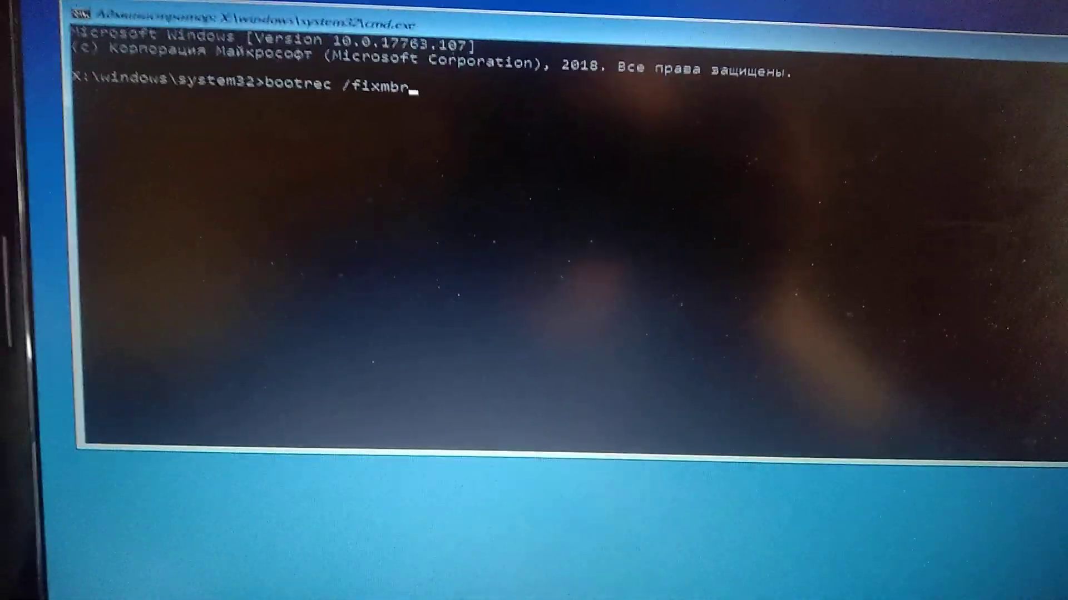
Run bootrec /fixmbr so the master boot record repair completes successfully.
{"action": "key", "text": "Return"}
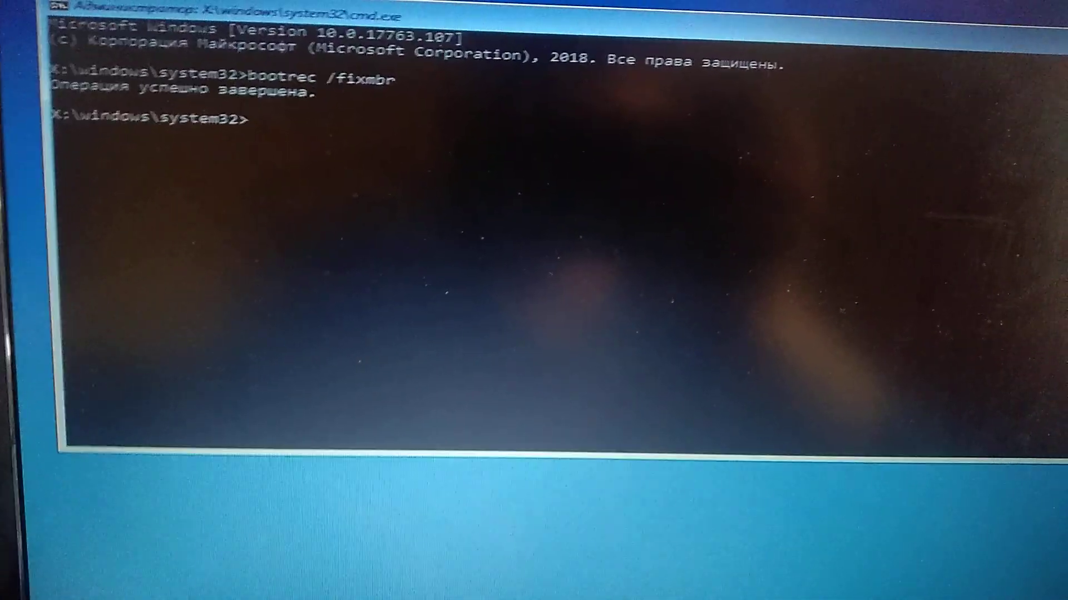
{"action": "type", "text": "bootrec"}
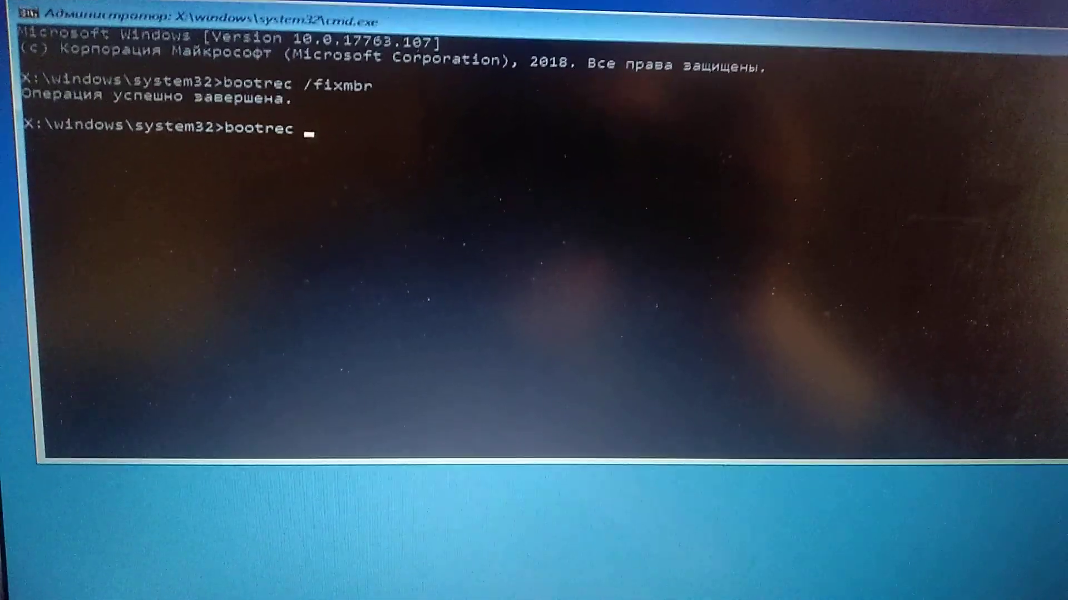
{"action": "type", "text": "ix"}
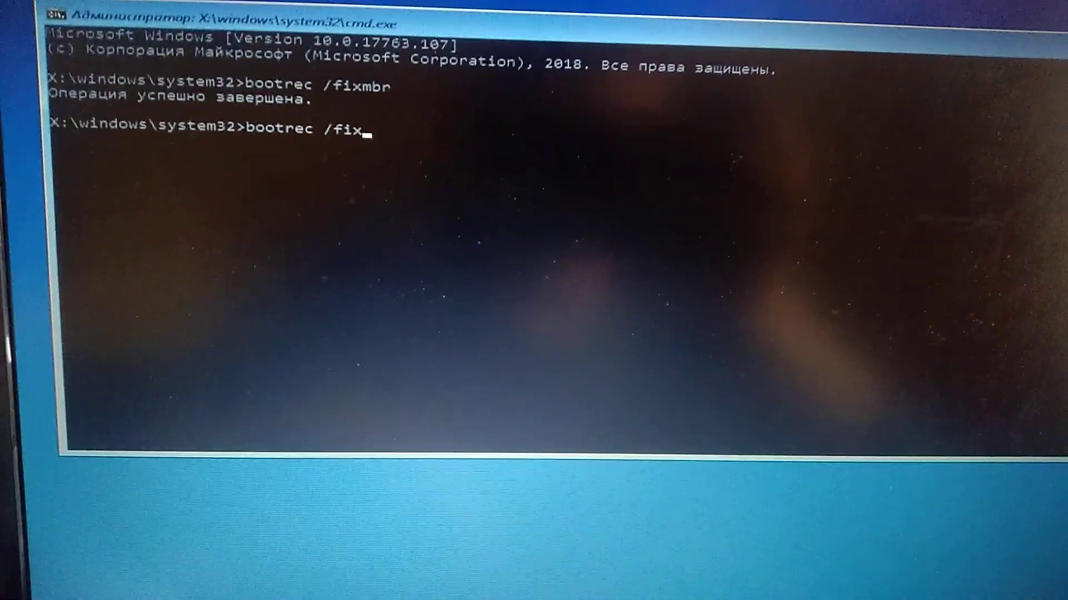
{"action": "type", "text": "boot"}
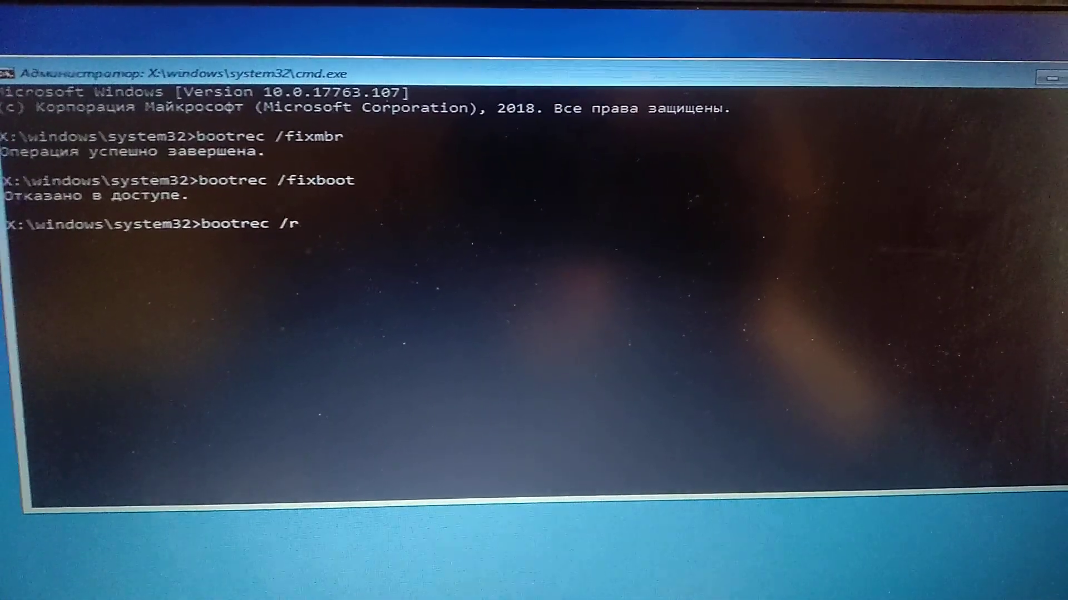
{"action": "type", "text": "buil"}
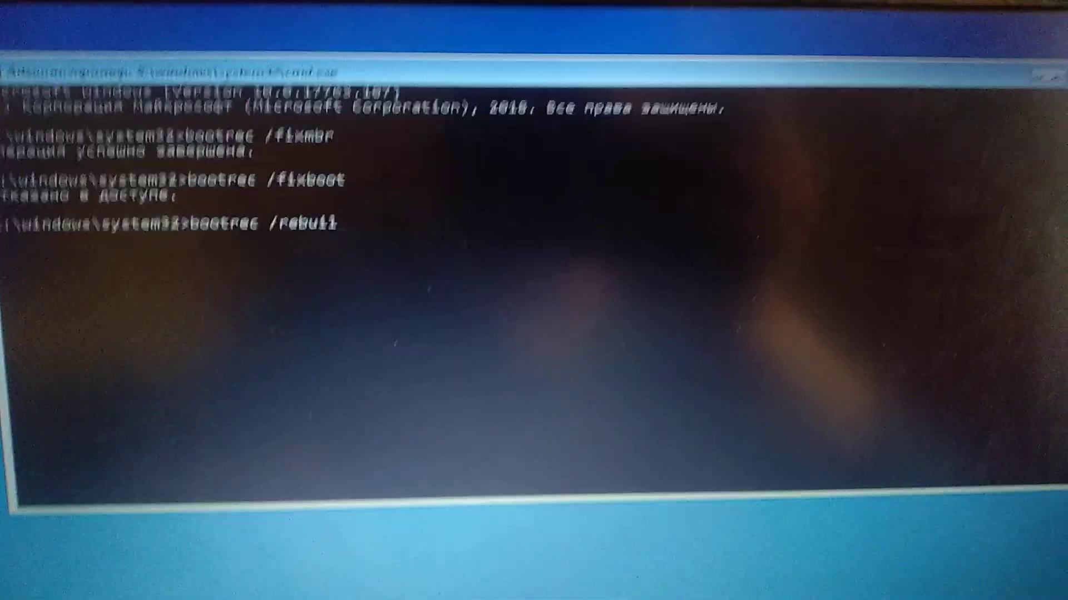
{"action": "type", "text": "d"}
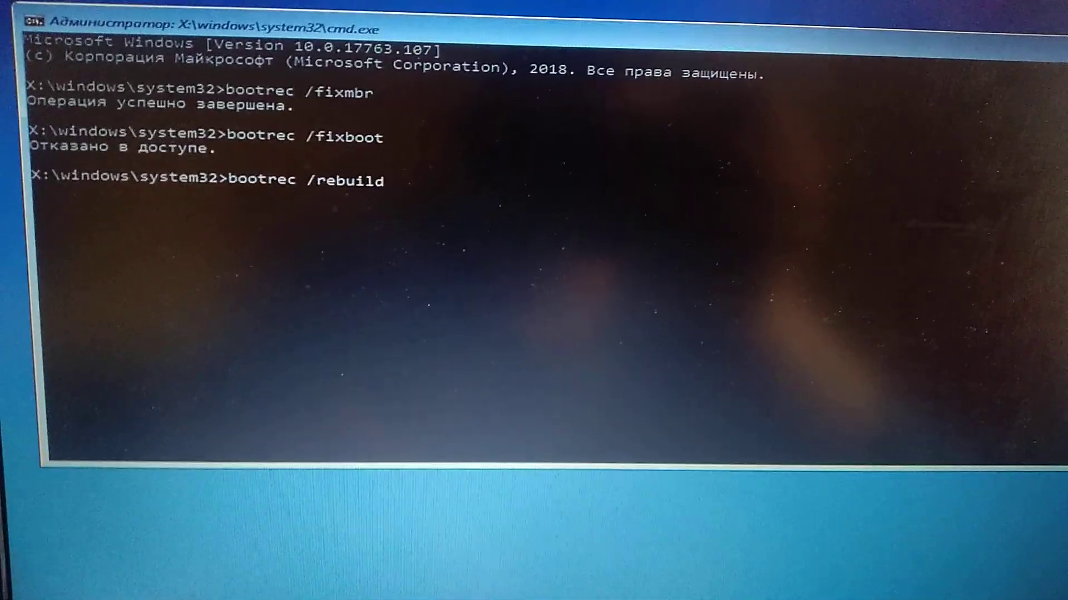
{"action": "type", "text": "bcd"}
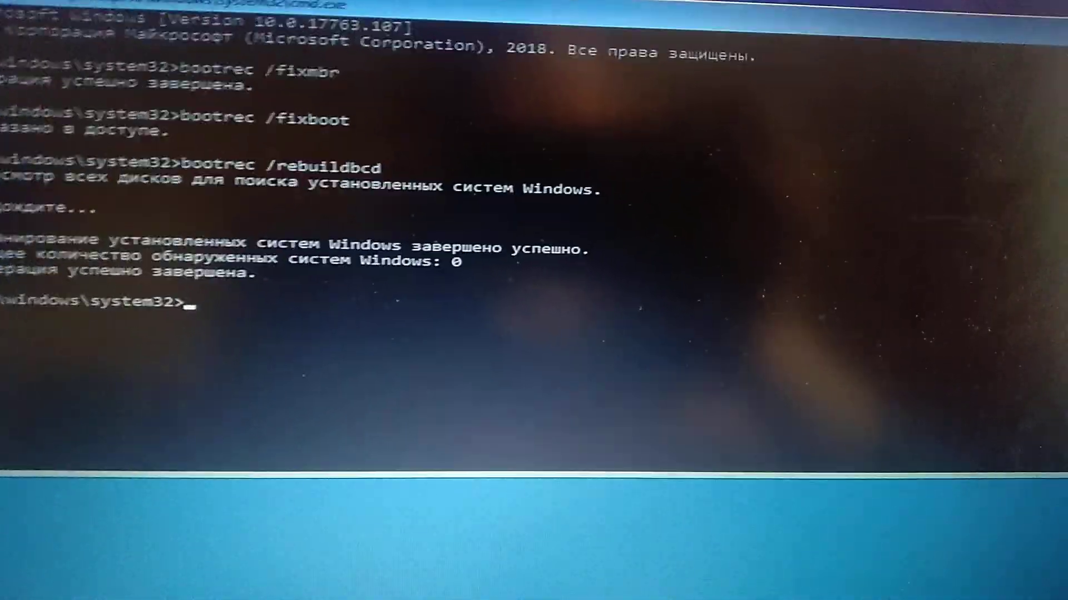
{"action": "type", "text": "exit"}
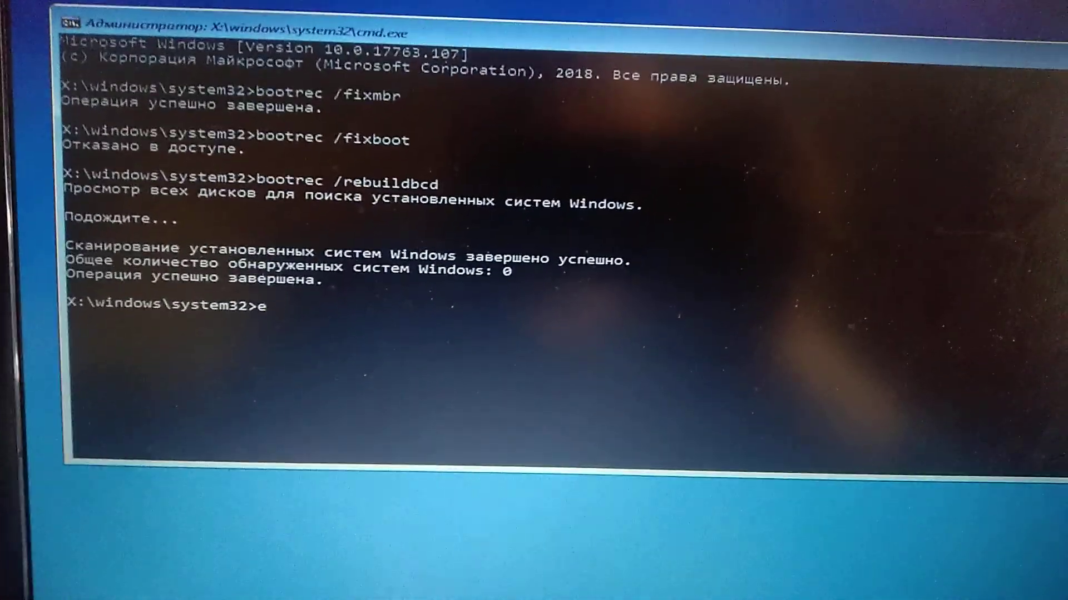